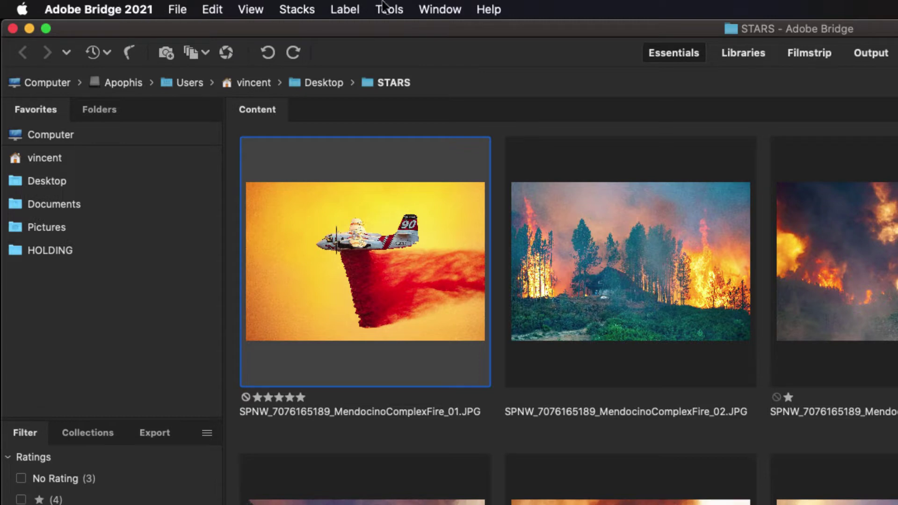
{"action": "left_click", "coordinate": [216, 10]}
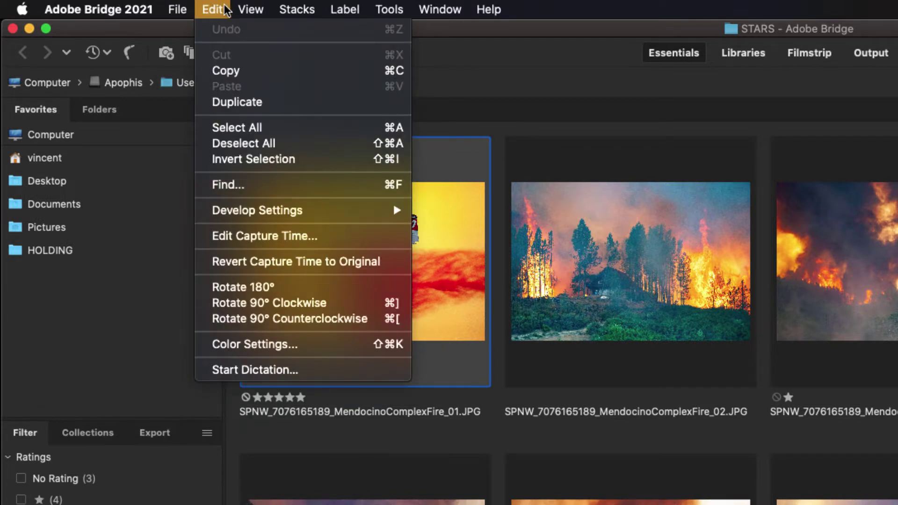
{"action": "mouse_move", "coordinate": [380, 6]}
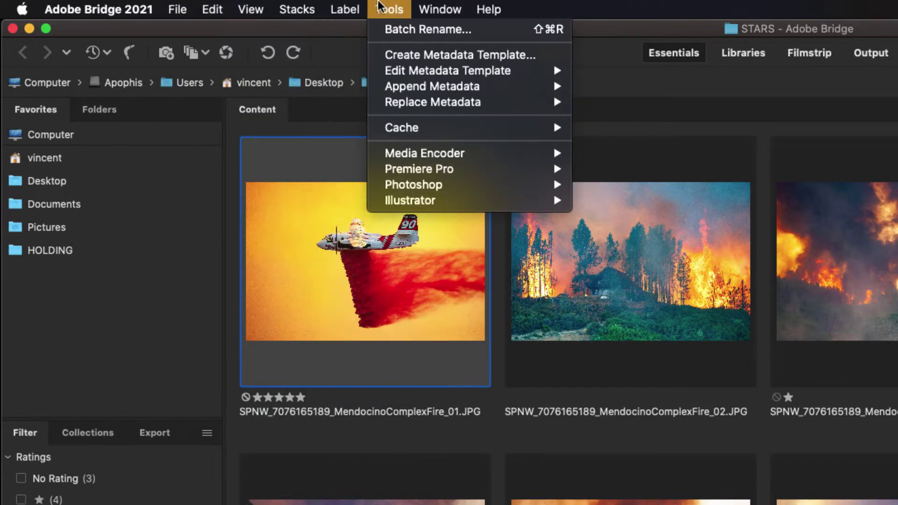
{"action": "mouse_move", "coordinate": [198, 5]}
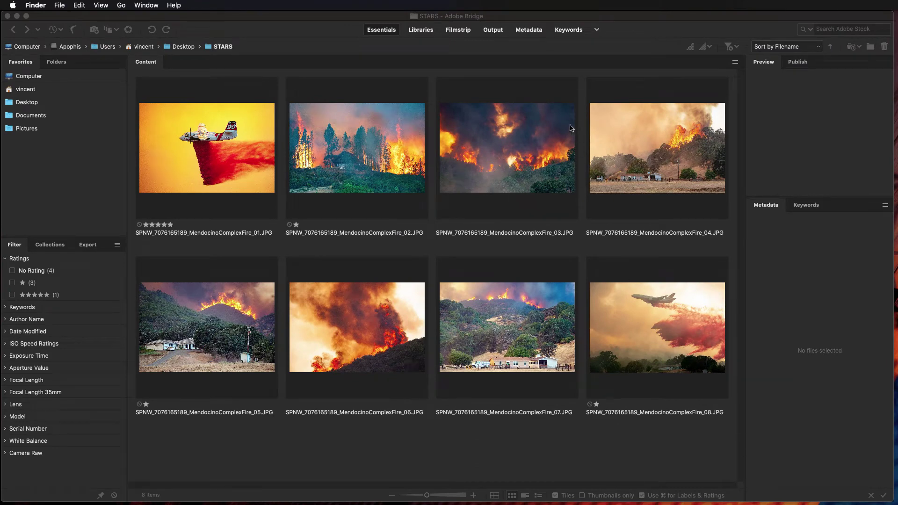
- Switch to the Filmstrip workspace and browse the wildfire images one by one in the large preview, starting with the first
{"action": "left_click", "coordinate": [459, 32]}
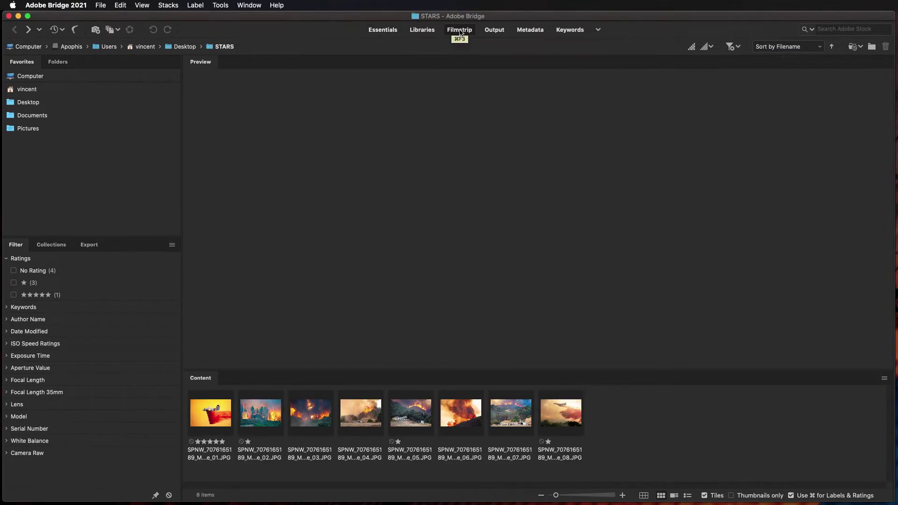
{"action": "left_click", "coordinate": [212, 417]}
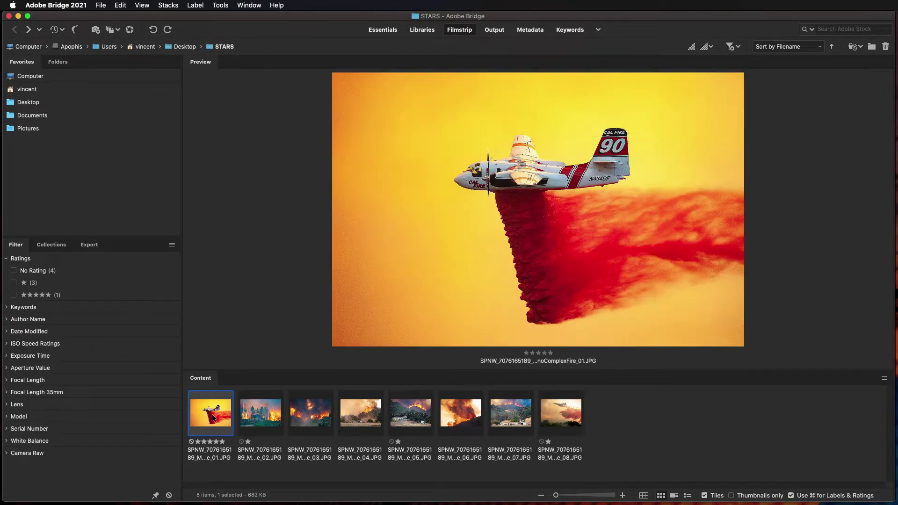
{"action": "key", "text": "Right"}
{"action": "key", "text": "Right"}
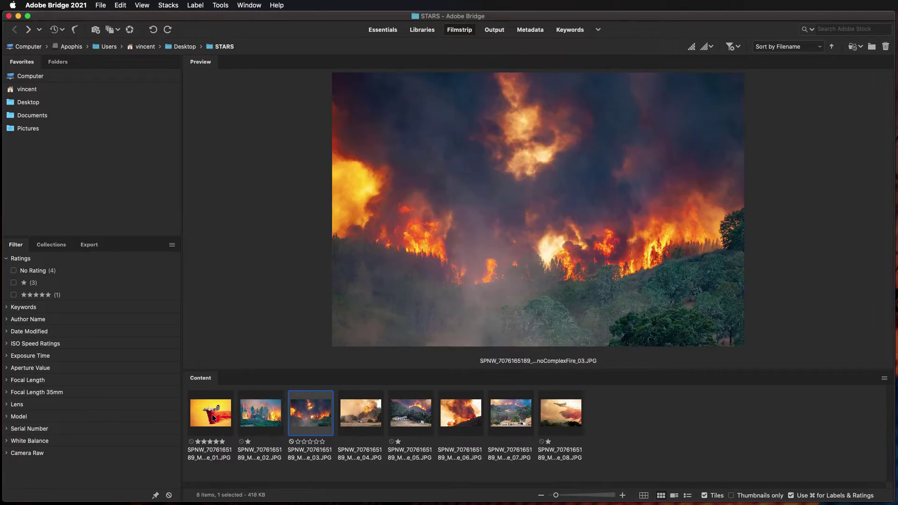
{"action": "key", "text": "Right"}
{"action": "key", "text": "Right"}
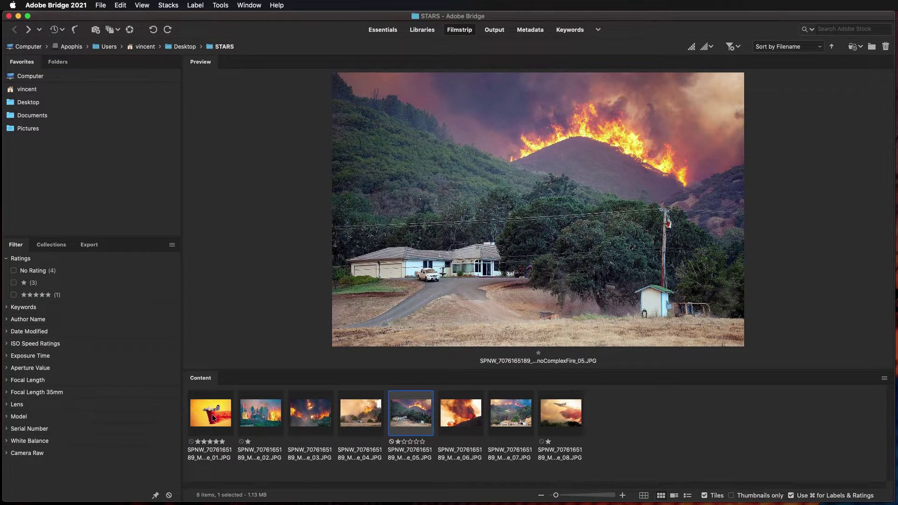
{"action": "key", "text": "Right"}
{"action": "key", "text": "Right"}
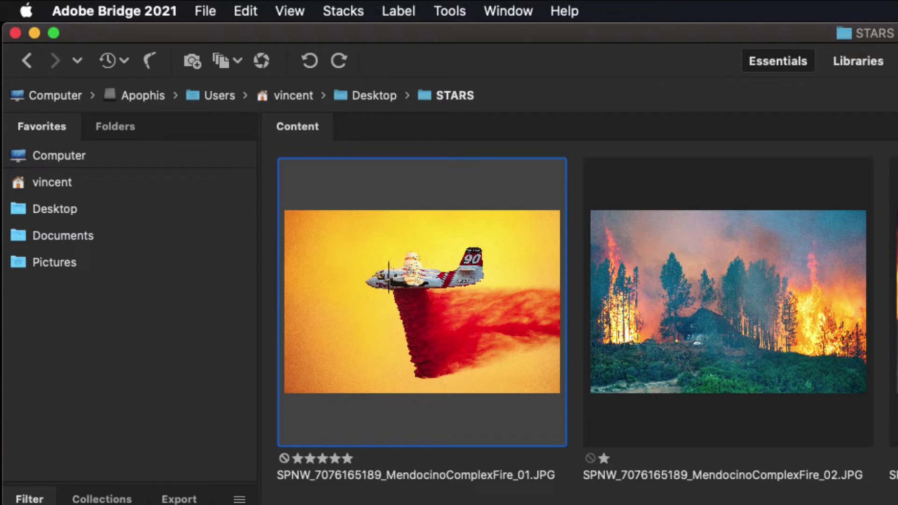
- Go to the Desktop folder and open its STARS subfolder
{"action": "left_click", "coordinate": [43, 211]}
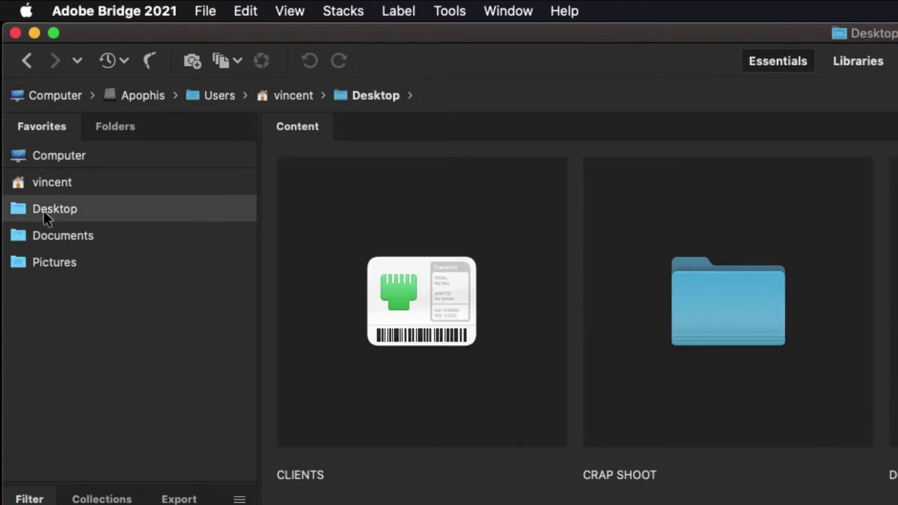
{"action": "scroll", "coordinate": [559, 311], "scroll_direction": "down", "scroll_amount": 5}
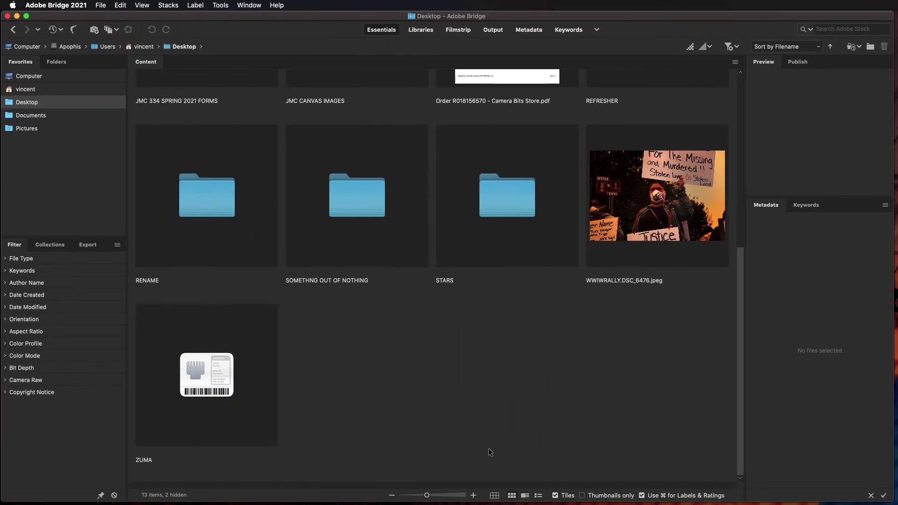
{"action": "double_click", "coordinate": [514, 206]}
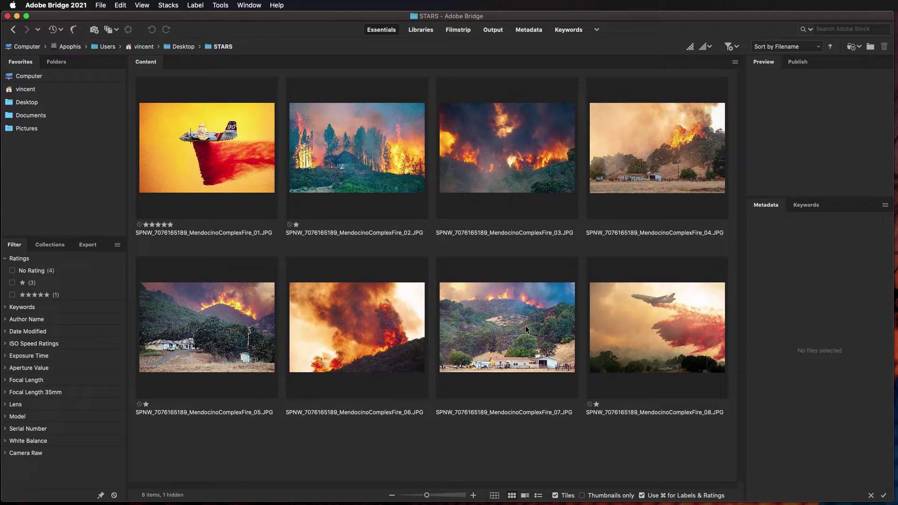
- Add the ARCHIVE.2021.02 folder from Finder to Bridge's Favorites and browse into its second subfolder
{"action": "key", "text": "super+Tab"}
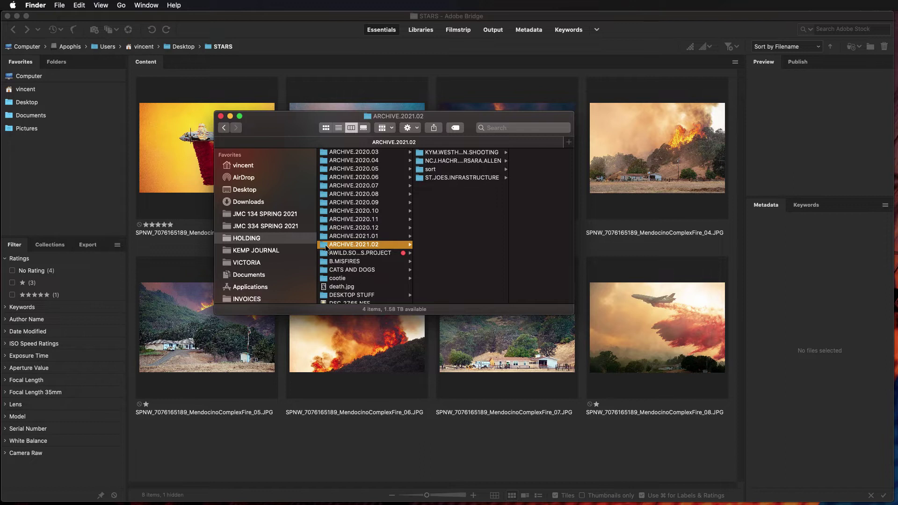
{"action": "left_click_drag", "start_coordinate": [325, 248], "coordinate": [27, 149]}
{"action": "left_click", "coordinate": [46, 143]}
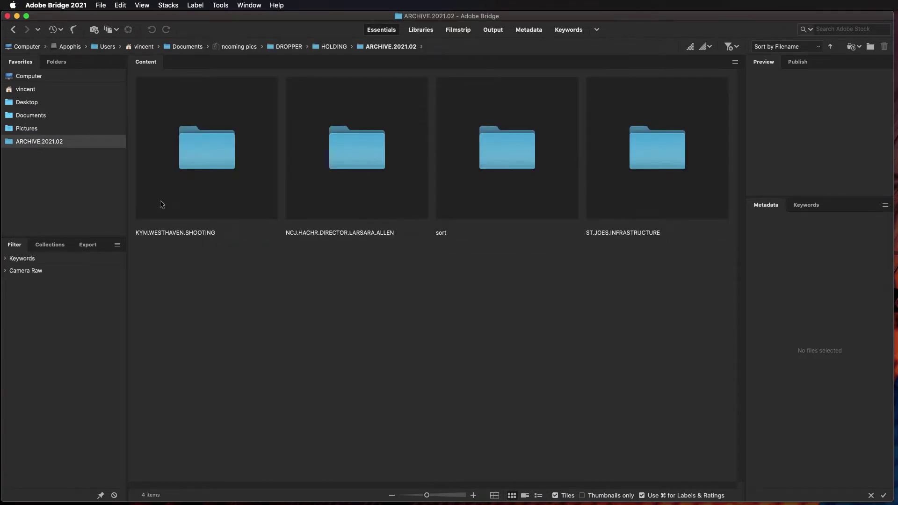
{"action": "double_click", "coordinate": [358, 163]}
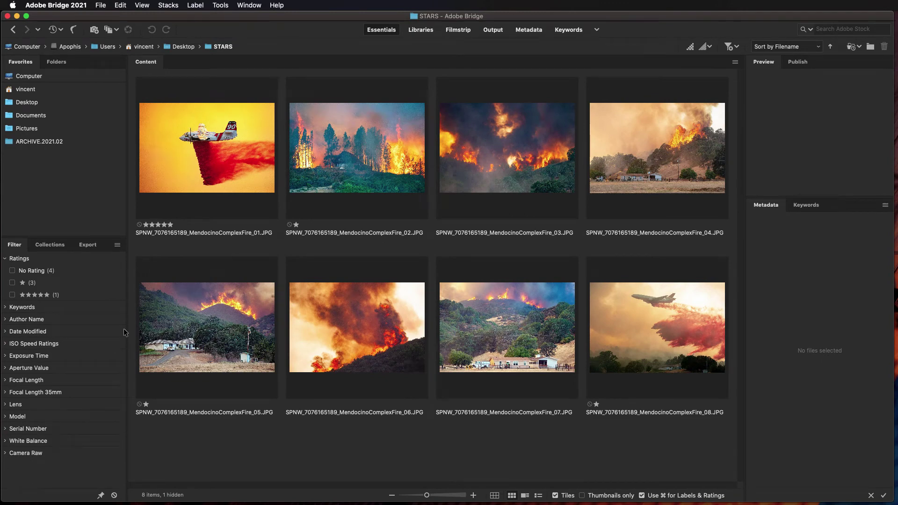
- Filter the STARS folder to one-star and five-star images, and clear the rating filters to show all images again
{"action": "left_click", "coordinate": [13, 283]}
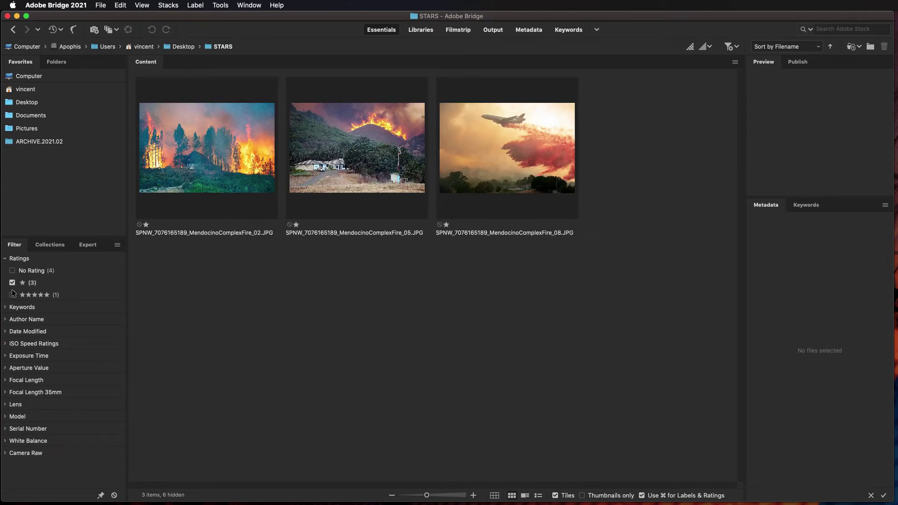
{"action": "left_click", "coordinate": [12, 294]}
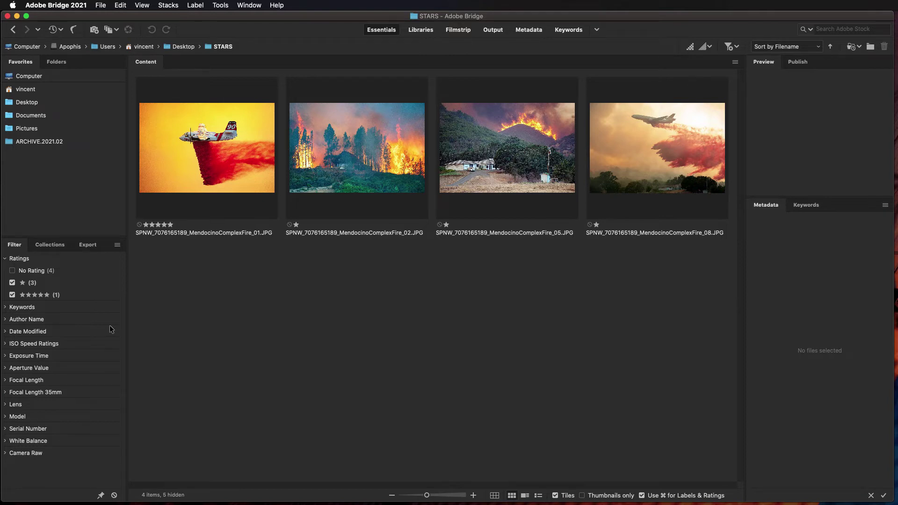
{"action": "key", "text": "super+alt+a"}
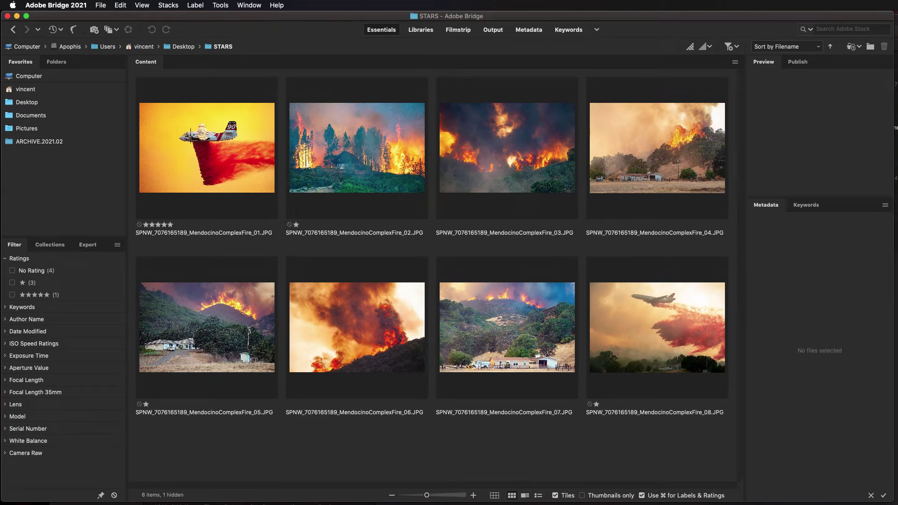
{"action": "left_click", "coordinate": [197, 161]}
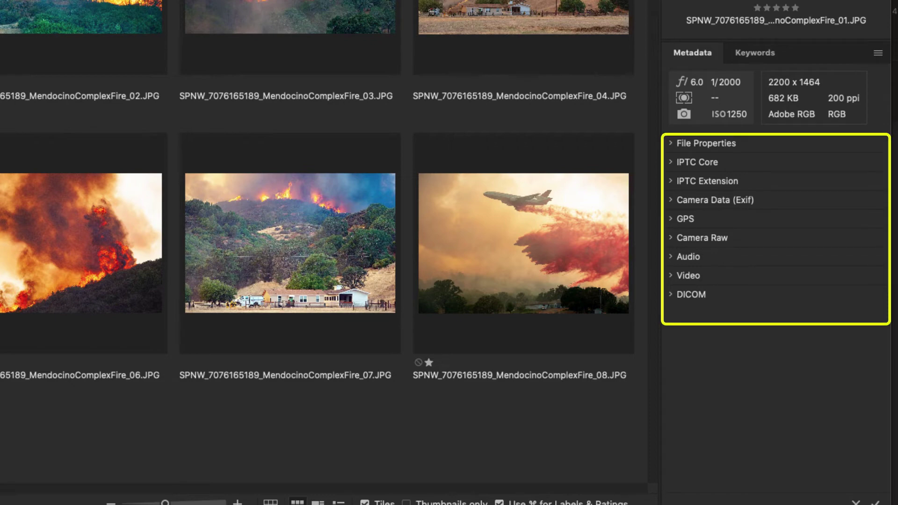
{"action": "left_click", "coordinate": [669, 201]}
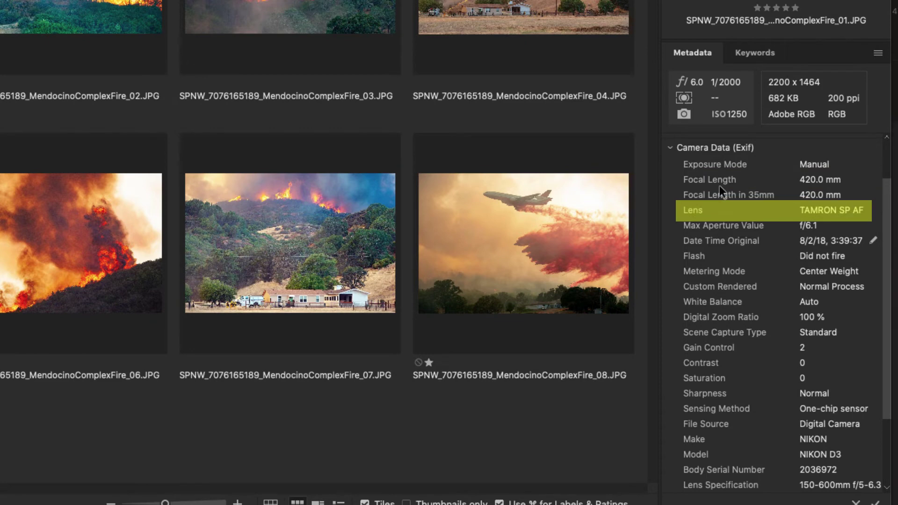
{"action": "left_click", "coordinate": [669, 147]}
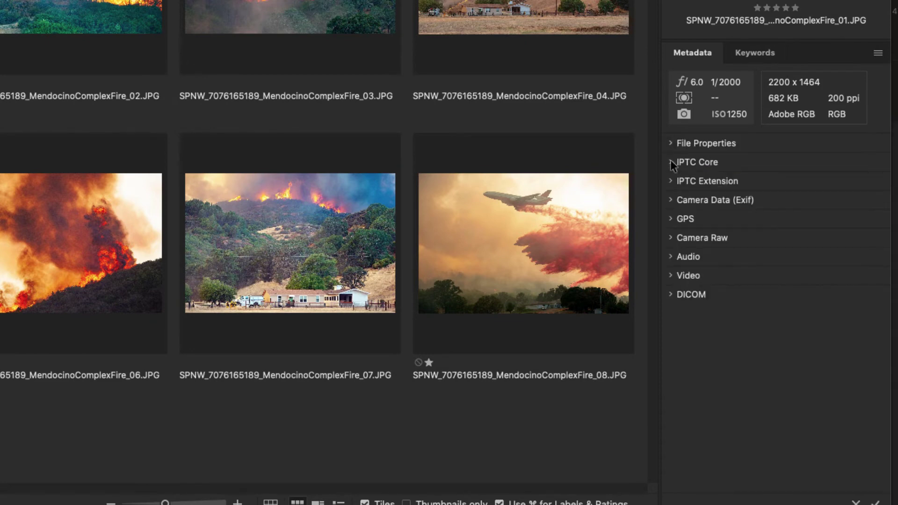
{"action": "left_click", "coordinate": [671, 161]}
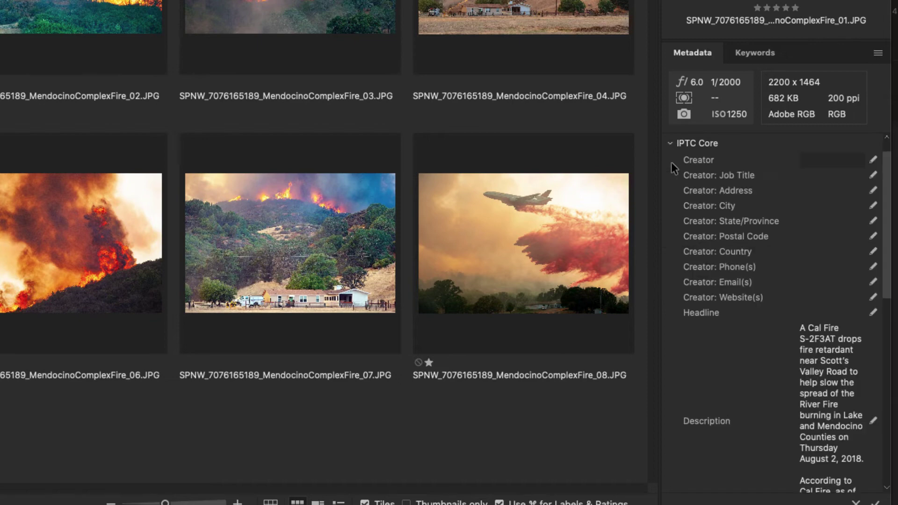
{"action": "scroll", "coordinate": [672, 162], "scroll_direction": "down", "scroll_amount": 4}
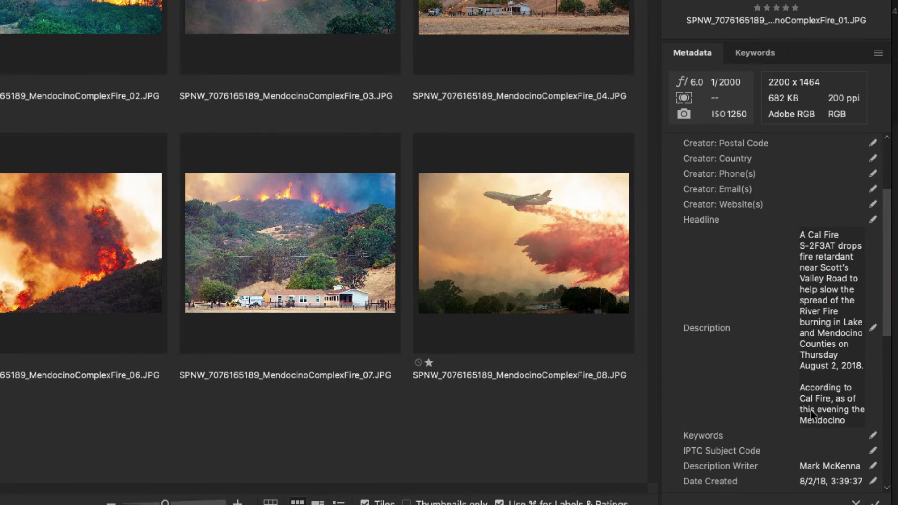
{"action": "scroll", "coordinate": [735, 347], "scroll_direction": "down", "scroll_amount": 5}
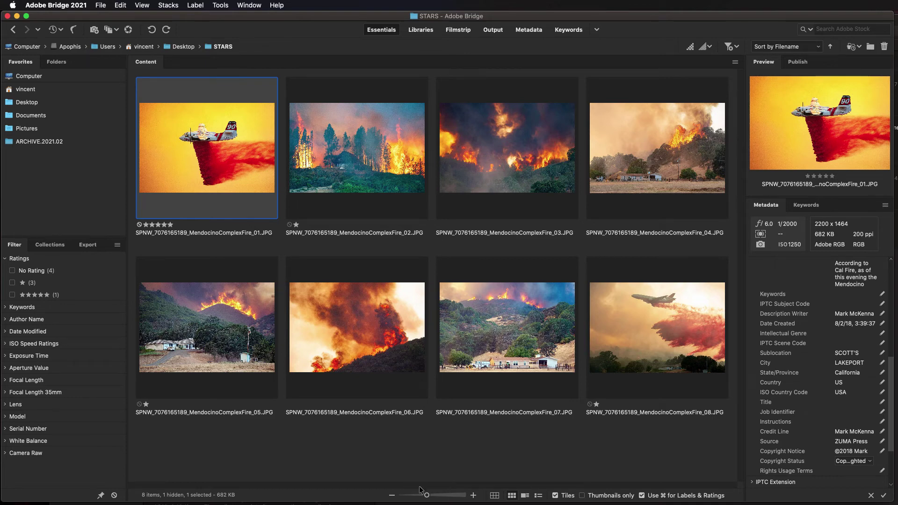
- Shrink the content thumbnails until seven images fit in a row, and select all images in the folder
{"action": "mouse_move", "coordinate": [427, 497]}
{"action": "left_mouse_down"}
{"action": "mouse_move", "coordinate": [443, 498]}
{"action": "mouse_move", "coordinate": [417, 498]}
{"action": "left_mouse_up"}
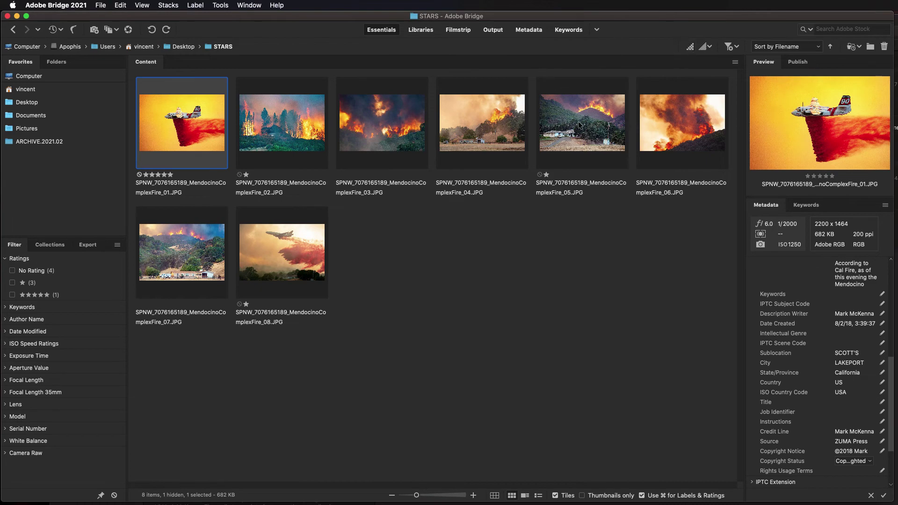
{"action": "left_click_drag", "start_coordinate": [418, 497], "coordinate": [412, 497]}
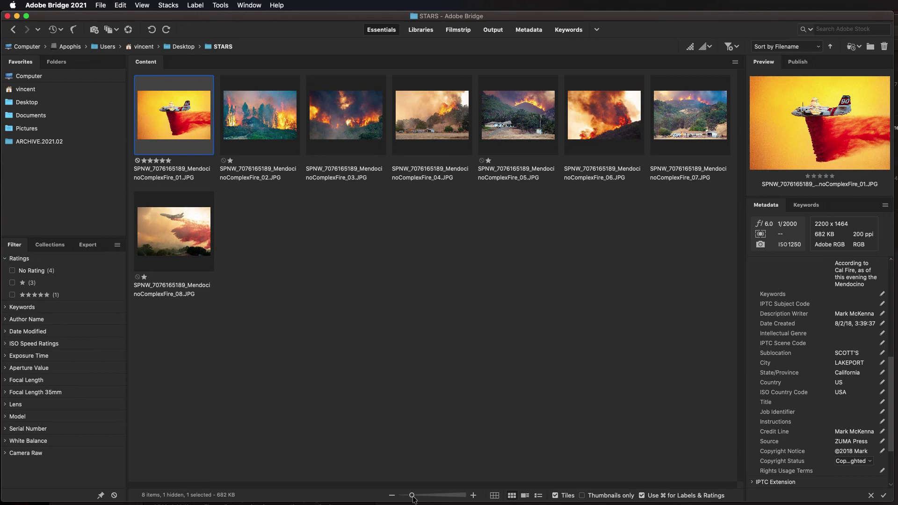
{"action": "key", "text": "super+a"}
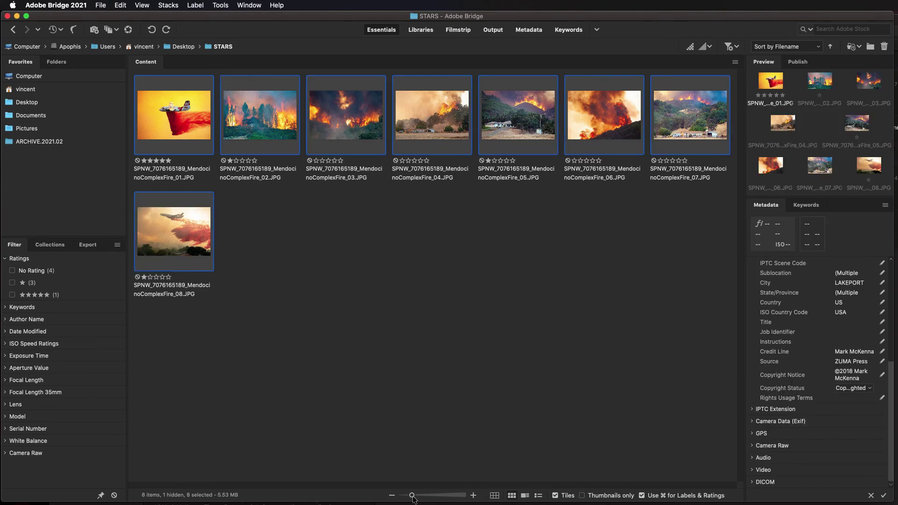
- In the Filmstrip workspace, enlarge the first image's preview by shrinking the thumbnails, narrowing the Favorites and Filter column, and lowering the Content strip
{"action": "key", "text": "super+F2"}
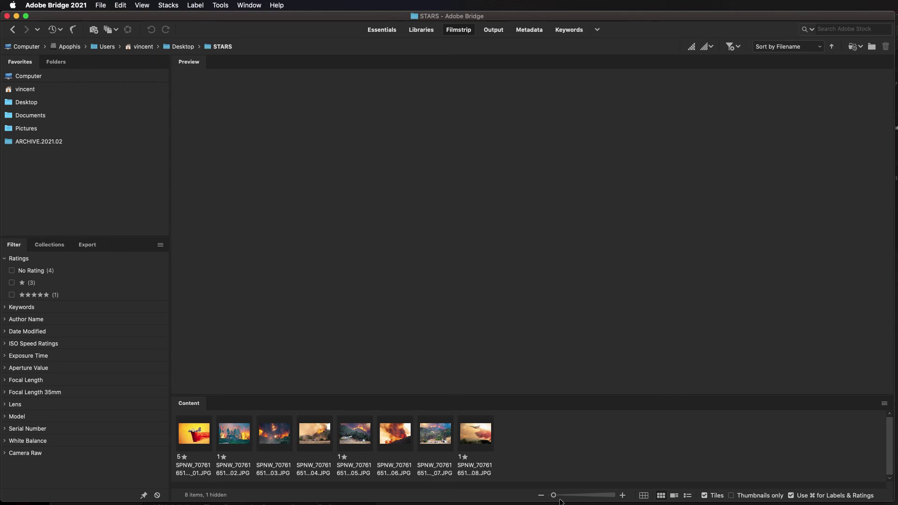
{"action": "left_click_drag", "start_coordinate": [554, 496], "coordinate": [551, 495]}
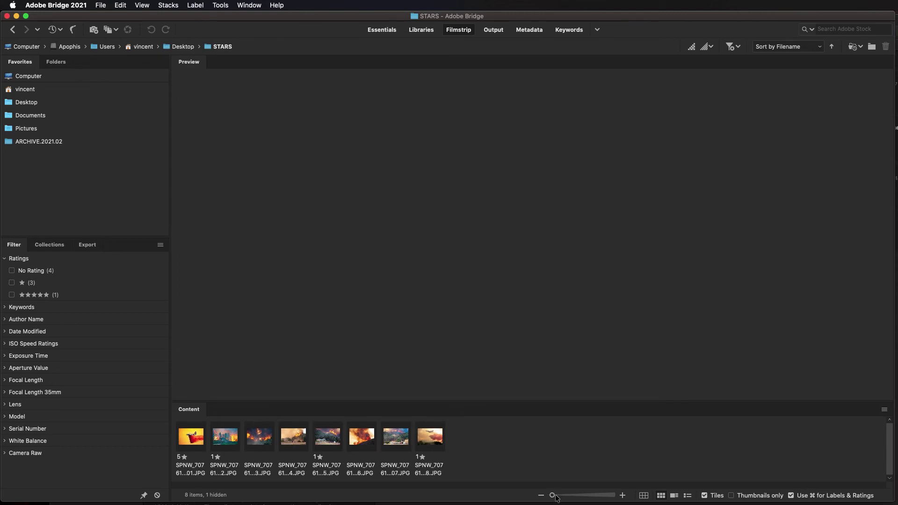
{"action": "left_click", "coordinate": [189, 440]}
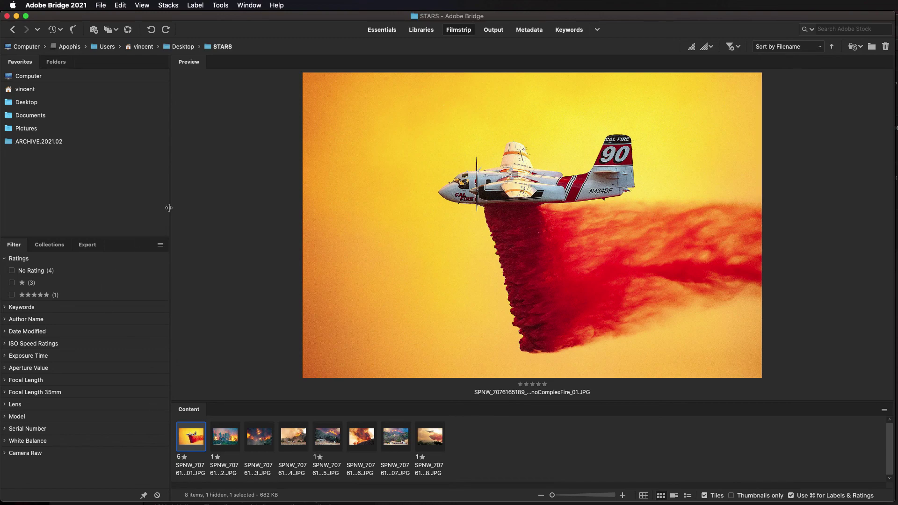
{"action": "left_click_drag", "start_coordinate": [169, 208], "coordinate": [48, 217]}
{"action": "left_click_drag", "start_coordinate": [513, 401], "coordinate": [515, 443]}
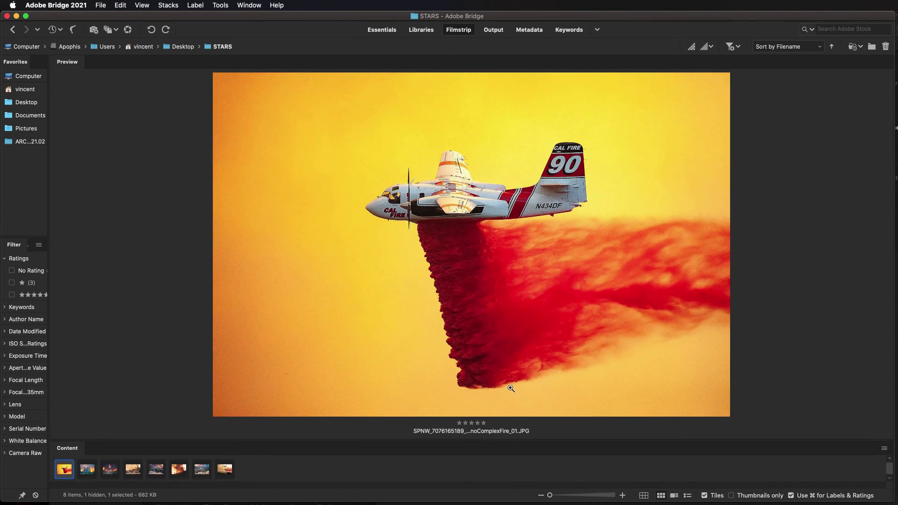